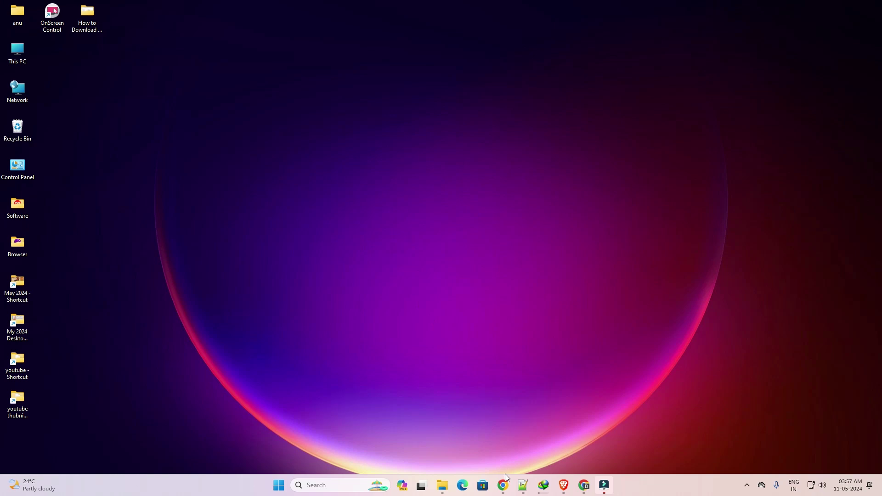
- Rerun the LaserJet 3050 driver search in Chrome and bring up options on HP's official support result
{"action": "left_click", "coordinate": [538, 443]}
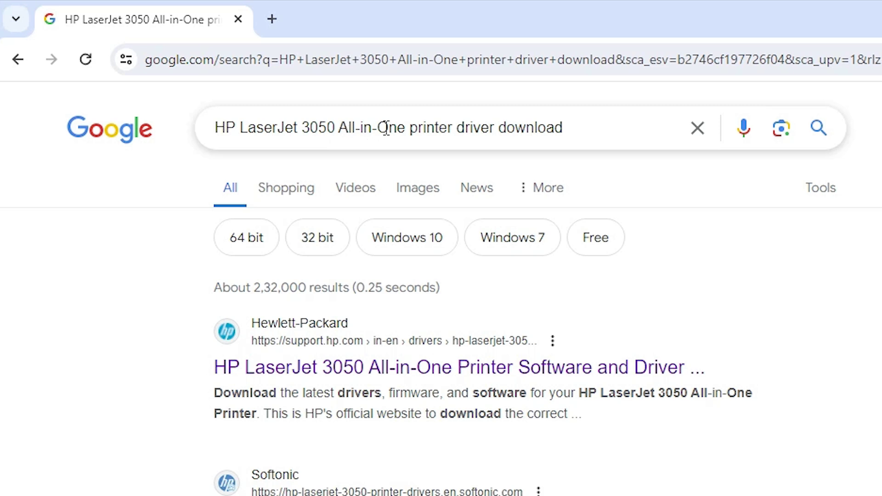
{"action": "left_click", "coordinate": [579, 127]}
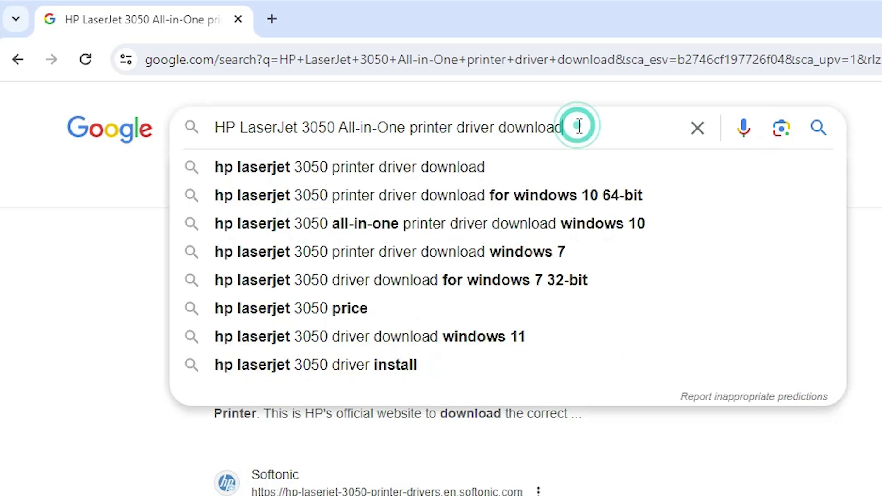
{"action": "key", "text": "Return"}
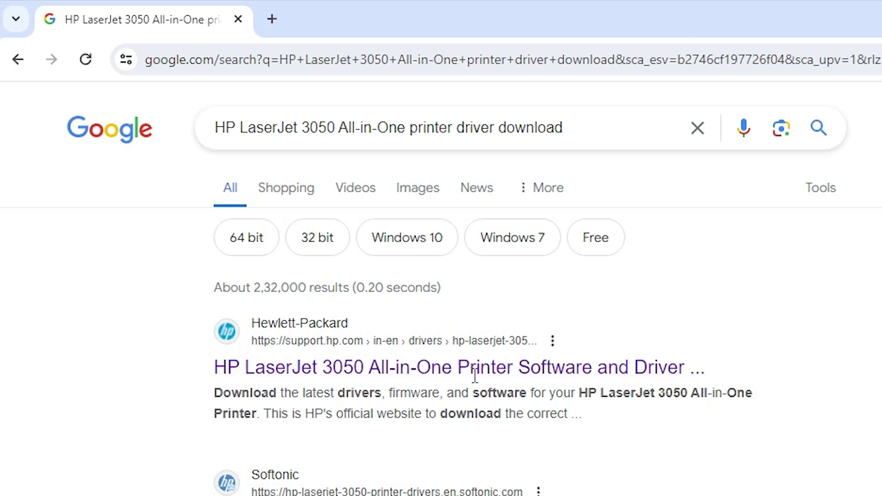
{"action": "right_click", "coordinate": [316, 375]}
- Open HP's LaserJet 3050 driver page in a new tab and expand Driver-Universal Print Driver (3)
{"action": "left_click", "coordinate": [345, 385]}
{"action": "left_click", "coordinate": [342, 21]}
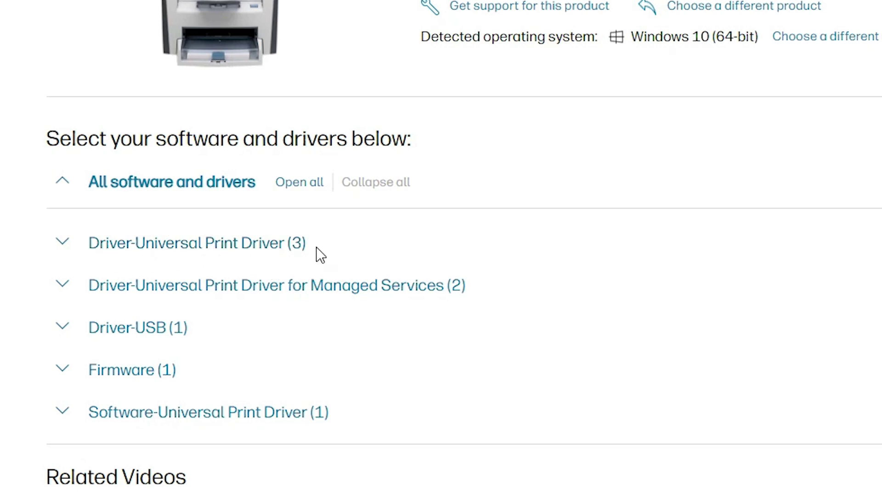
{"action": "left_click", "coordinate": [58, 245]}
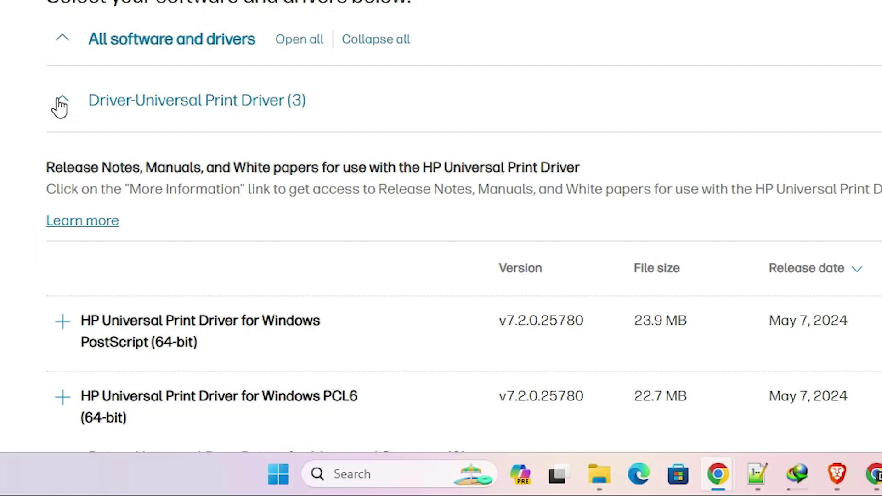
{"action": "scroll", "coordinate": [158, 24], "scroll_direction": "down", "scroll_amount": 2}
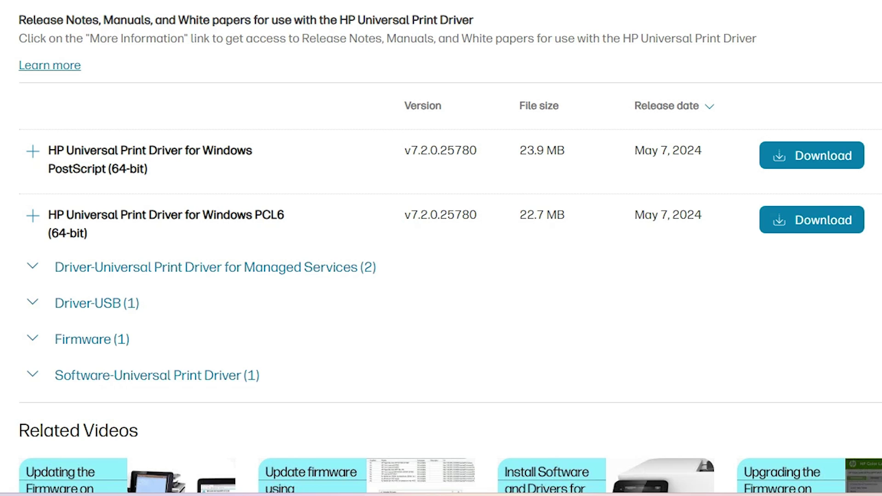
- Download the PostScript 64-bit driver upd-ps-x64-7.2.0.25780.exe and show it in its Downloads folder
{"action": "left_click", "coordinate": [777, 156]}
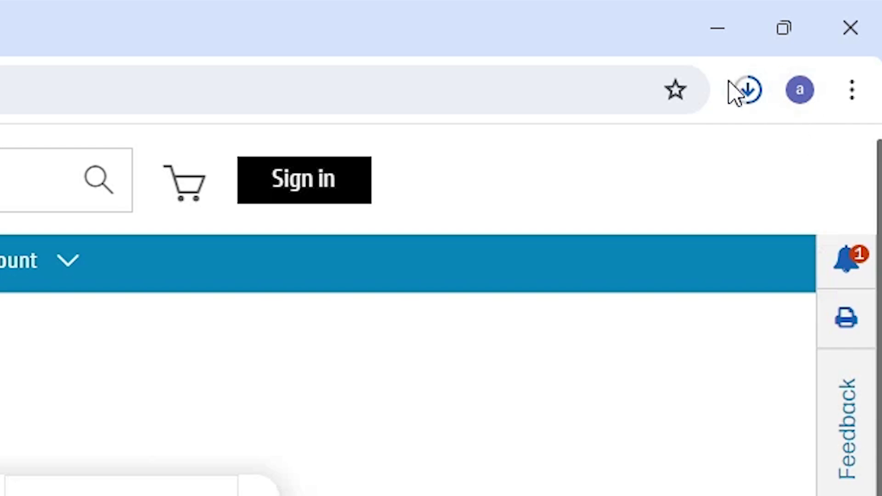
{"action": "left_click", "coordinate": [837, 28]}
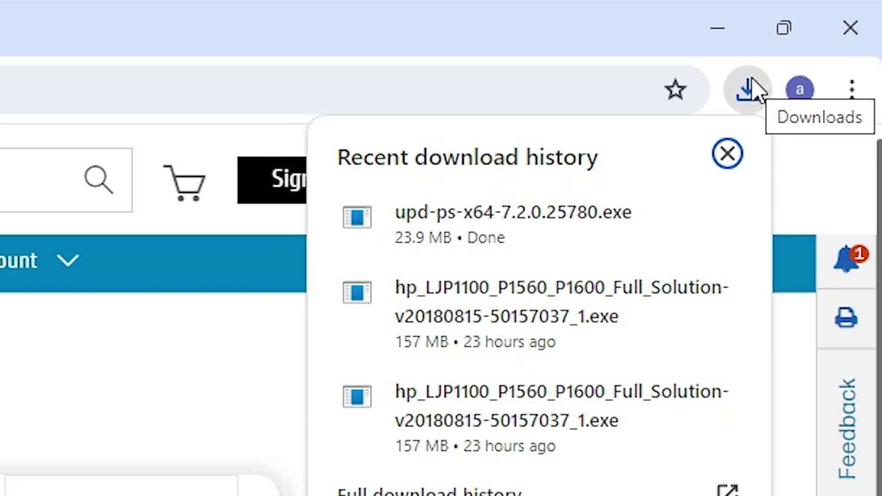
{"action": "mouse_move", "coordinate": [667, 248]}
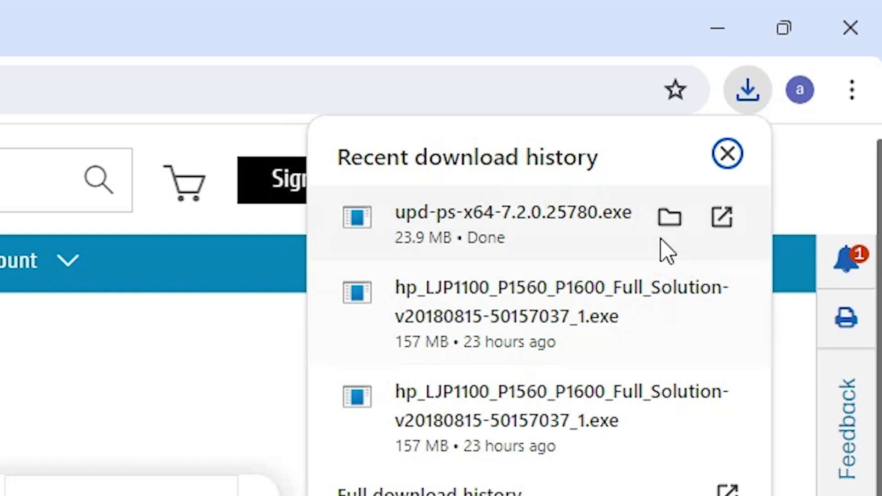
{"action": "left_click", "coordinate": [672, 218]}
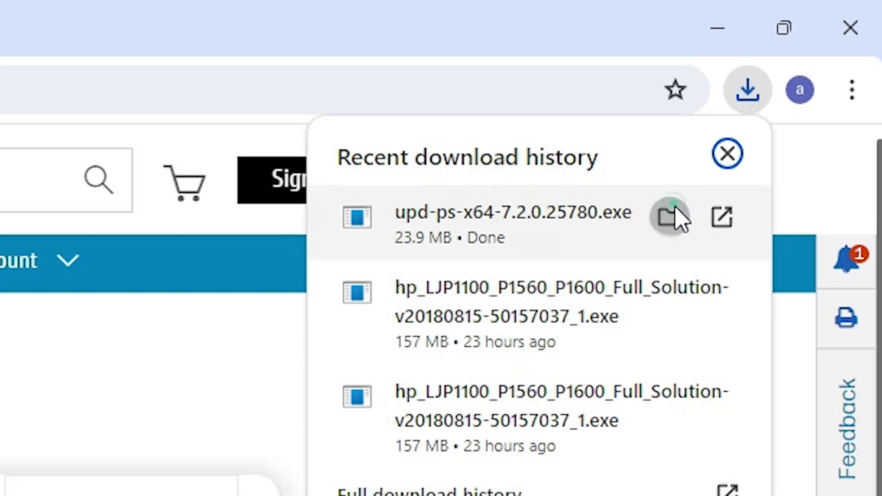
{"action": "left_click", "coordinate": [726, 30]}
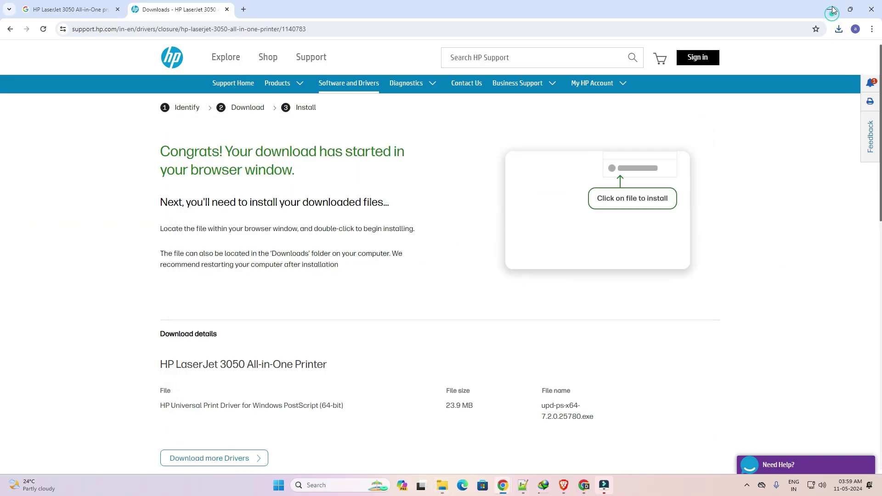
- Move the upd-ps-x64-7.2.0.25780 installer from Downloads onto the desktop beside Control Panel
{"action": "left_click_drag", "start_coordinate": [353, 230], "coordinate": [121, 237]}
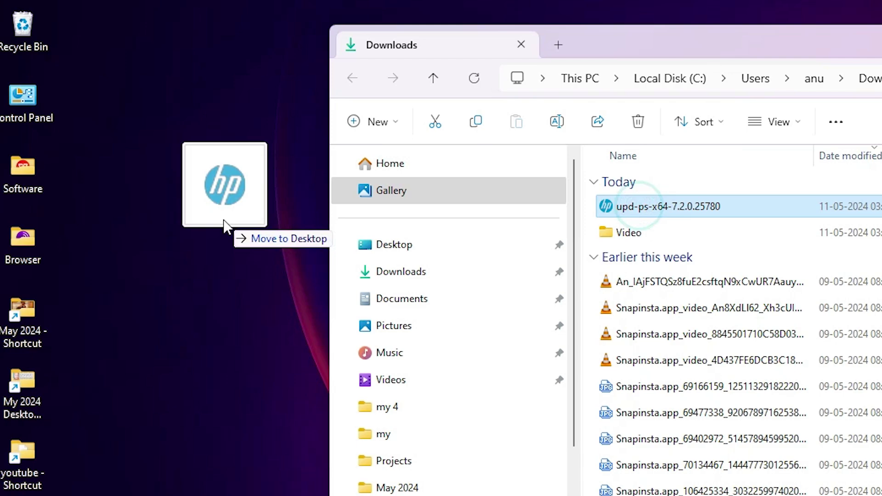
{"action": "left_click_drag", "start_coordinate": [223, 226], "coordinate": [227, 222]}
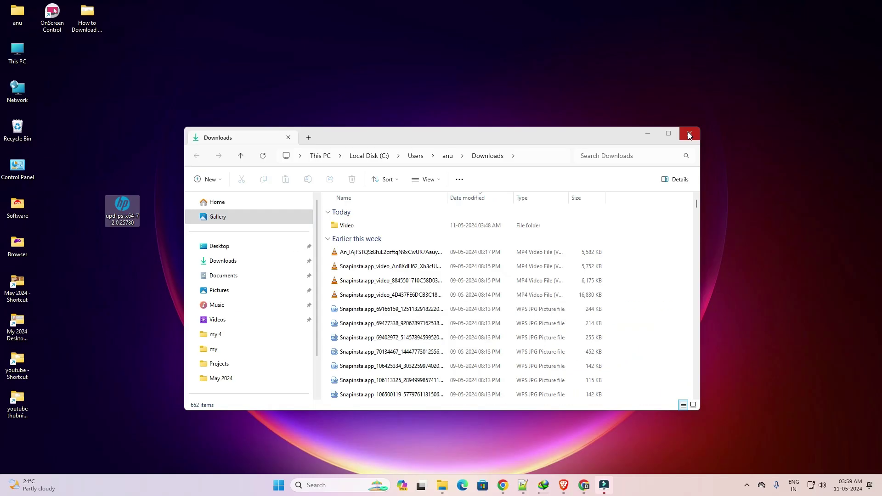
{"action": "left_click", "coordinate": [688, 132]}
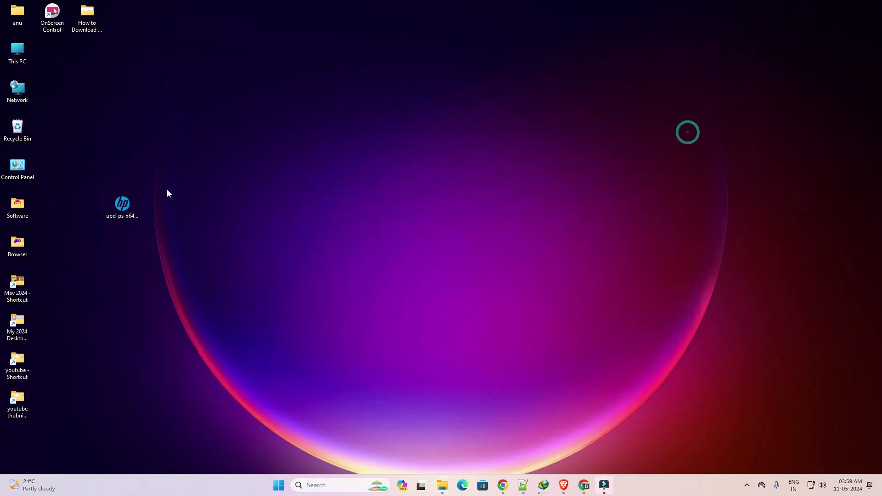
{"action": "left_click_drag", "start_coordinate": [116, 216], "coordinate": [46, 172]}
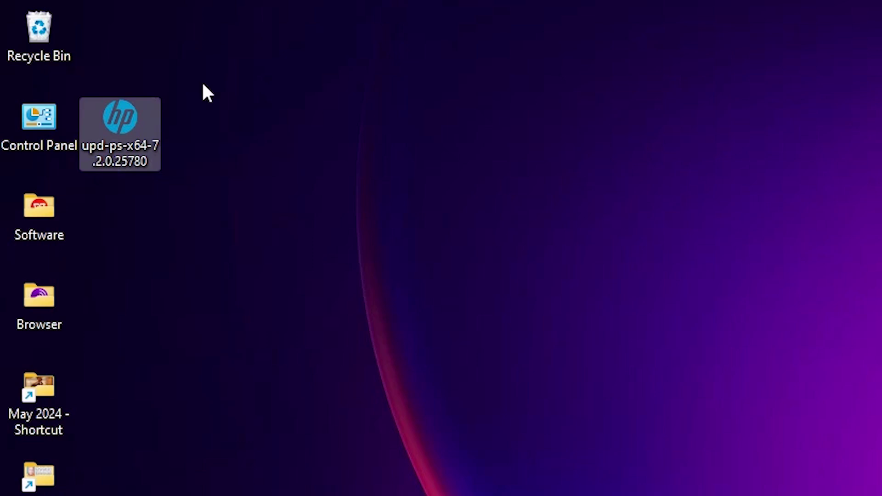
- Launch the driver installer from its desktop icon
{"action": "right_click", "coordinate": [104, 124]}
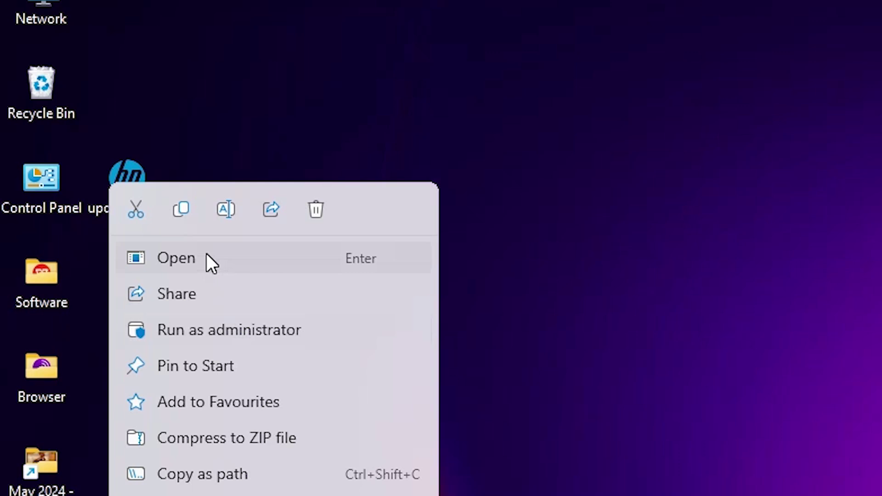
{"action": "left_click", "coordinate": [269, 89]}
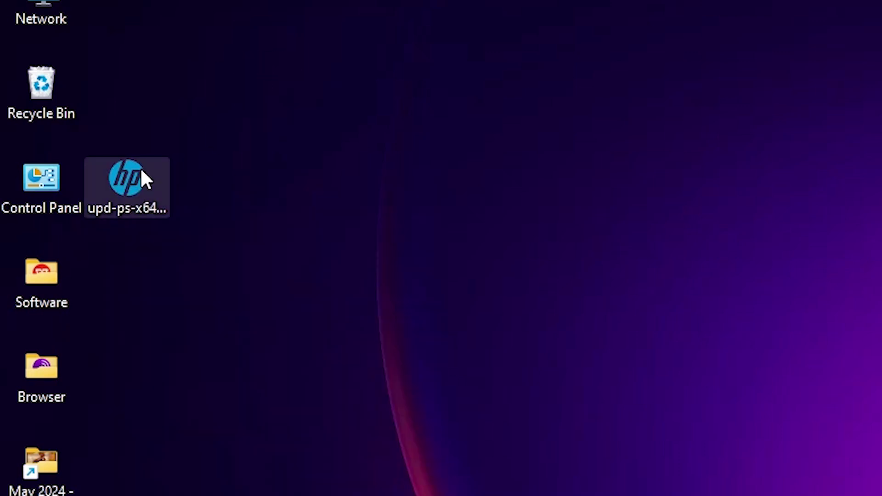
{"action": "left_click", "coordinate": [136, 182]}
{"action": "double_click", "coordinate": [134, 181]}
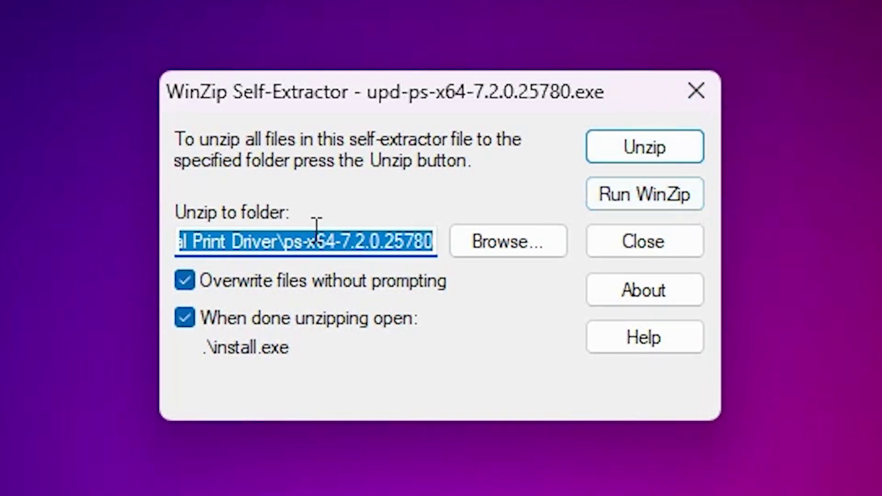
- Unzip the driver package to the default destination folder, extracting 90 files
{"action": "left_click_drag", "start_coordinate": [329, 234], "coordinate": [464, 240]}
{"action": "left_click", "coordinate": [253, 241]}
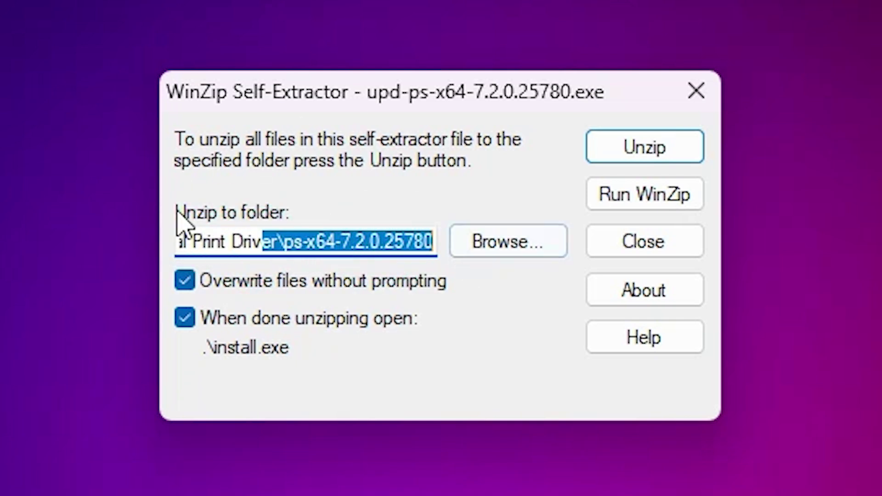
{"action": "left_click", "coordinate": [675, 148]}
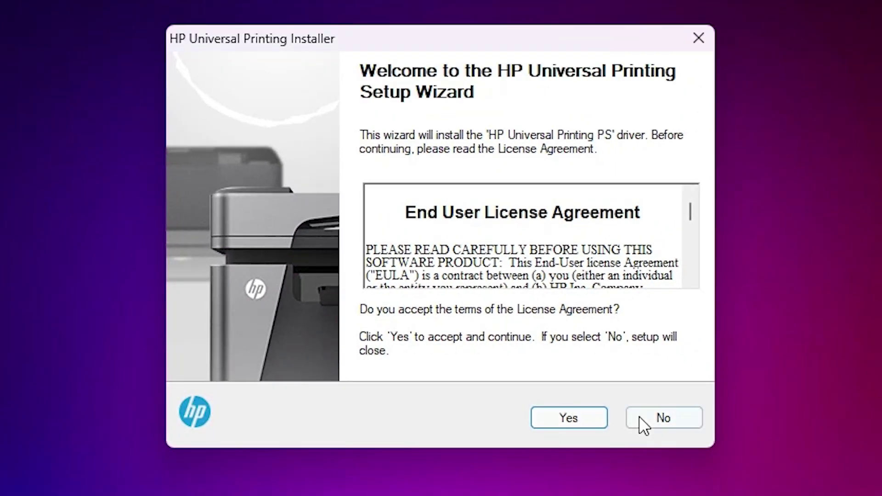
- Accept the license agreement and choose Traditional Mode instead of USB plug-and-play
{"action": "left_click_drag", "start_coordinate": [691, 214], "coordinate": [633, 376]}
{"action": "left_click", "coordinate": [590, 419]}
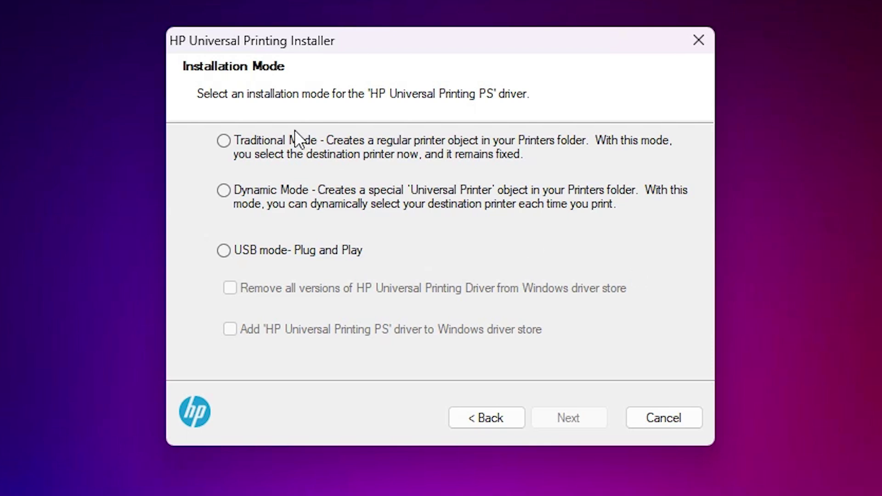
{"action": "left_click", "coordinate": [296, 142]}
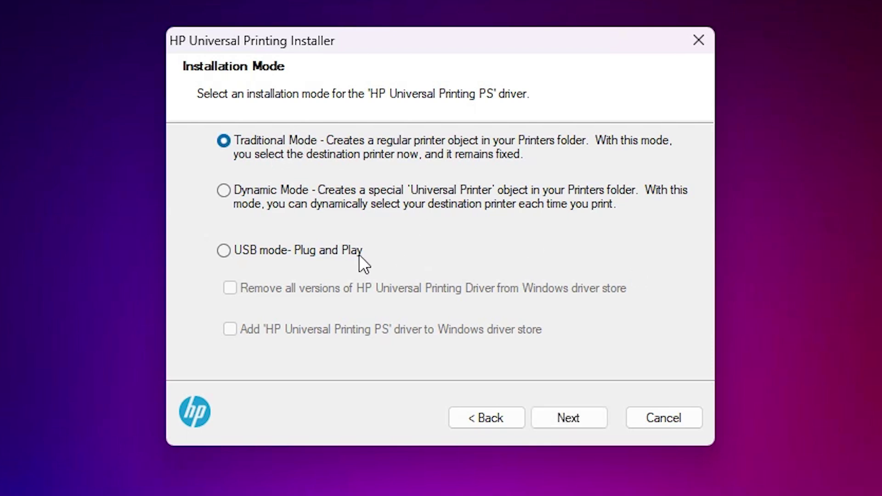
{"action": "left_click", "coordinate": [293, 250]}
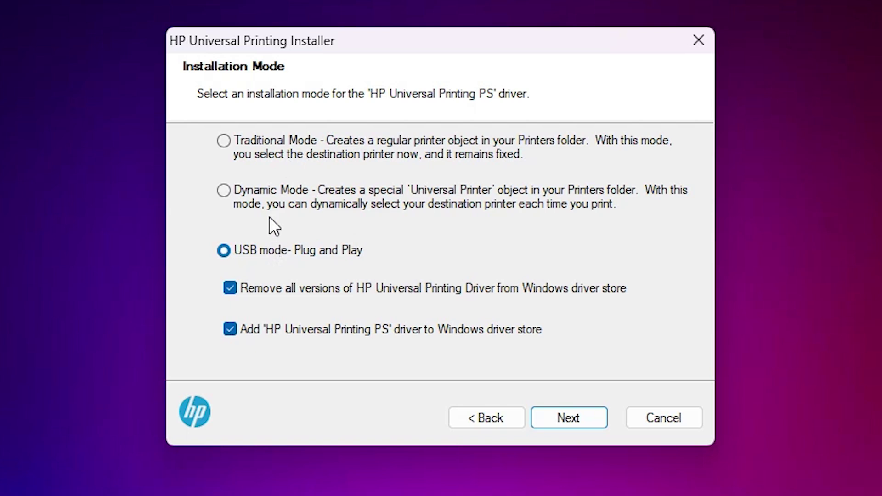
{"action": "left_click", "coordinate": [266, 144]}
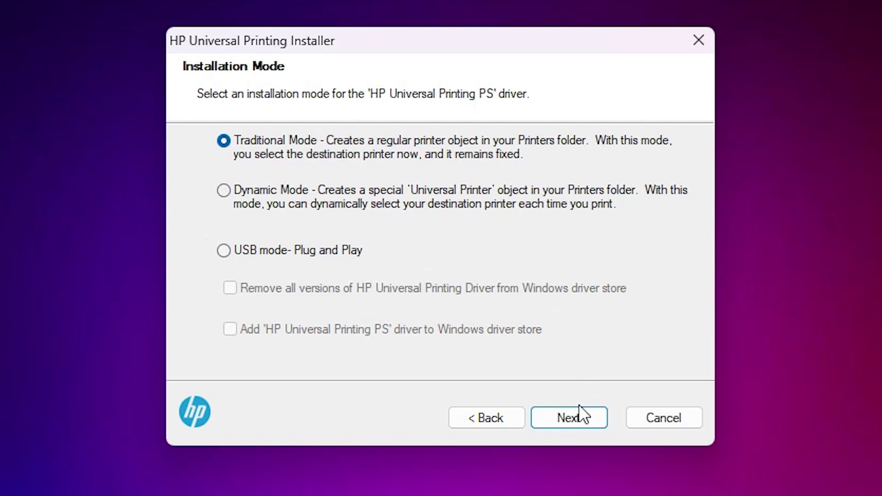
- Start adding a local printer with manual settings on the existing USB001 port
{"action": "left_click", "coordinate": [574, 416]}
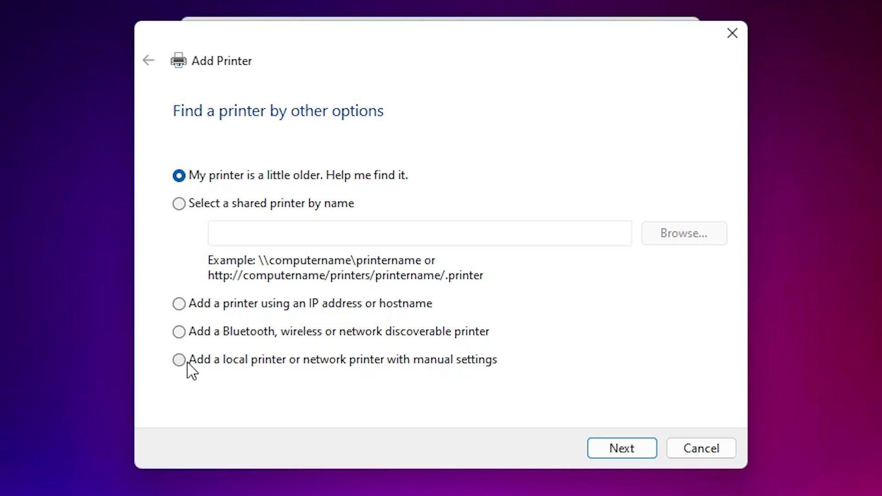
{"action": "left_click", "coordinate": [207, 363]}
{"action": "left_click", "coordinate": [640, 457]}
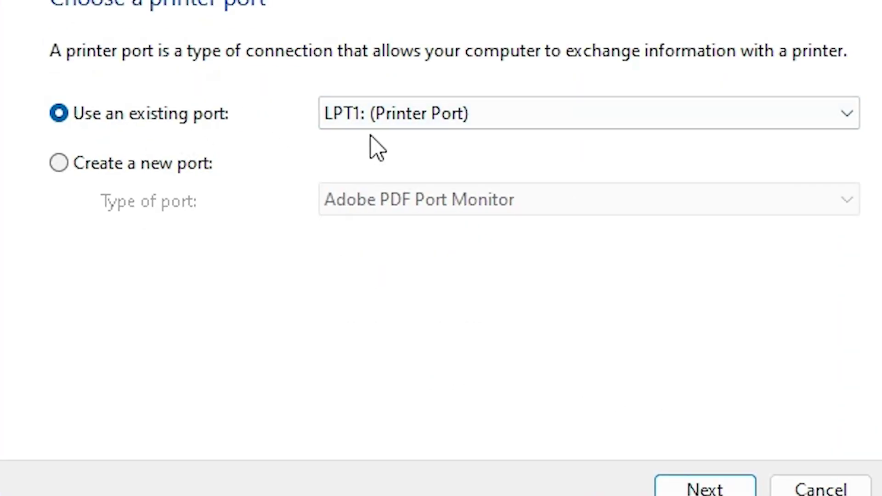
{"action": "left_click", "coordinate": [410, 131]}
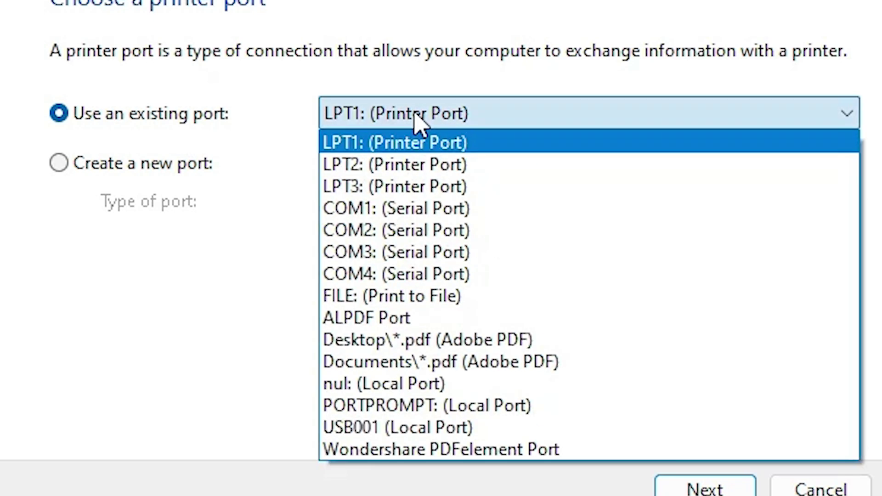
{"action": "left_click", "coordinate": [422, 428]}
- Select the HP Universal Printing PS (v7.2.0) driver for the new printer
{"action": "left_click", "coordinate": [706, 488]}
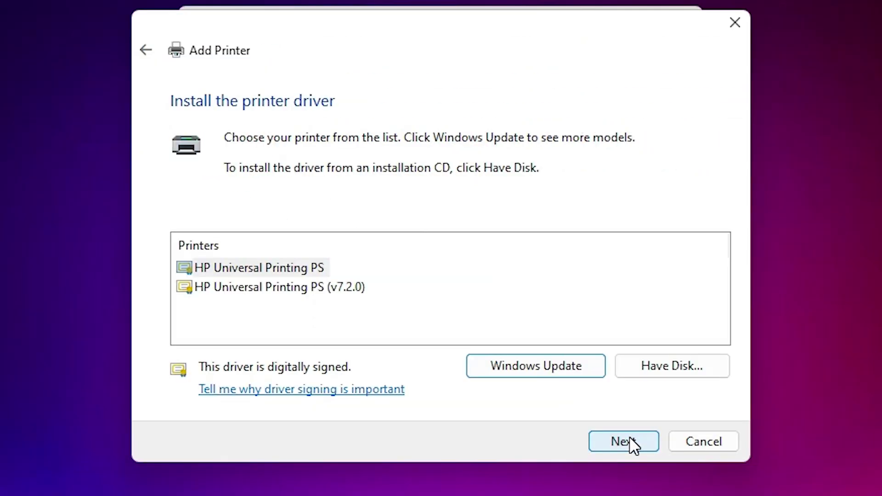
{"action": "left_click", "coordinate": [240, 273]}
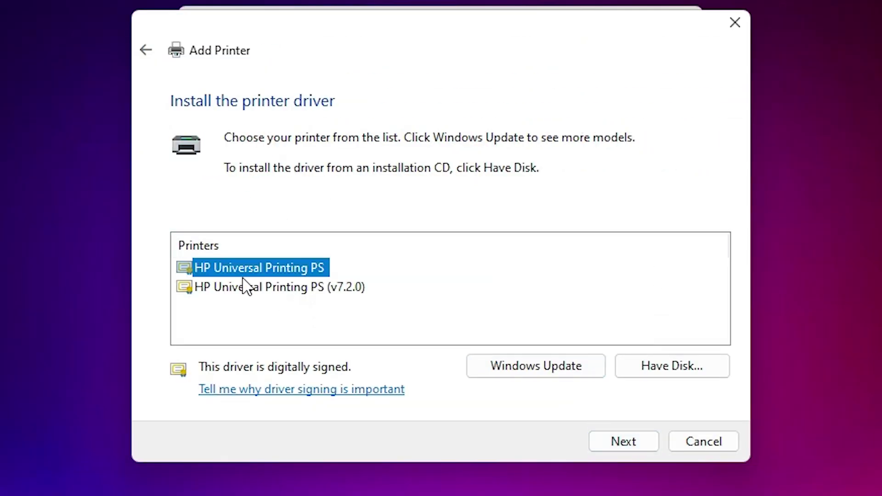
{"action": "left_click", "coordinate": [215, 292]}
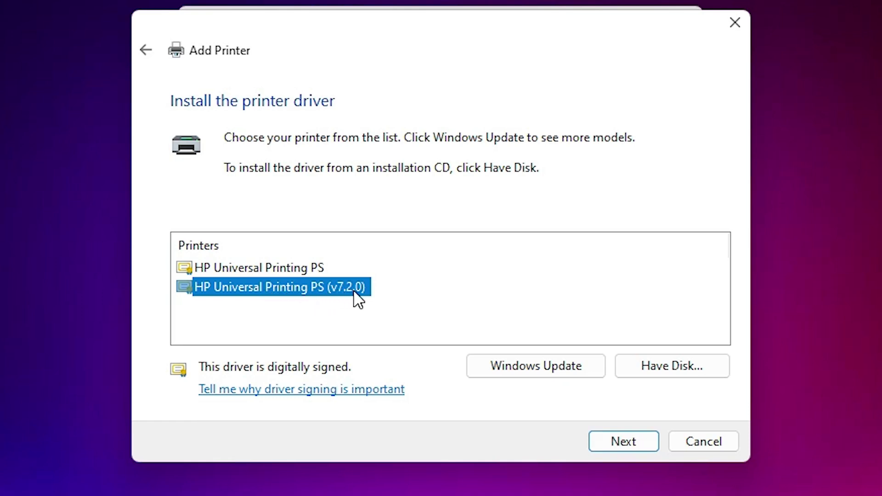
{"action": "left_click", "coordinate": [297, 271]}
{"action": "left_click", "coordinate": [299, 292]}
{"action": "left_click", "coordinate": [633, 442]}
- Name the printer 'HP Laserjet 3050' and install it
{"action": "left_click", "coordinate": [497, 143]}
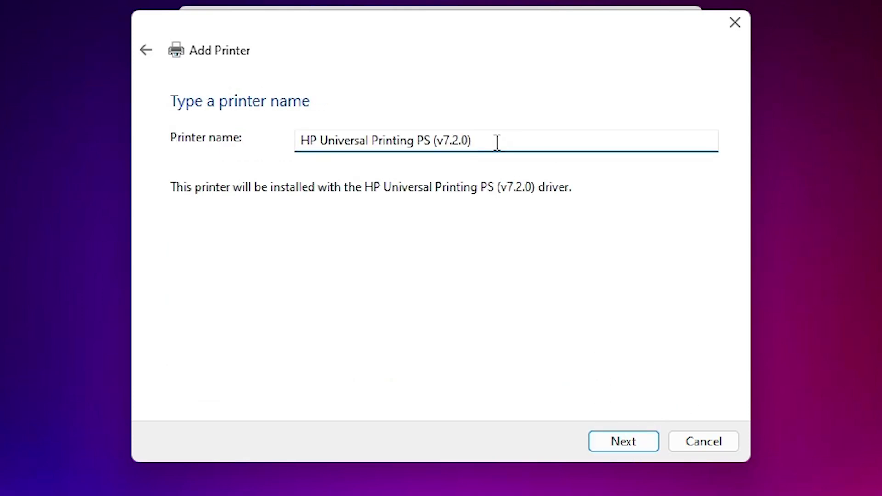
{"action": "left_click_drag", "start_coordinate": [491, 140], "coordinate": [327, 143]}
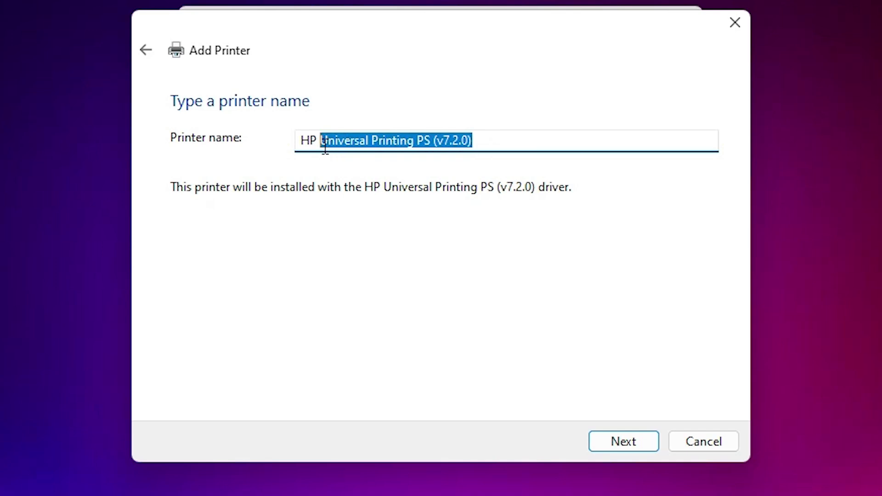
{"action": "type", "text": "Laserjet 3050"}
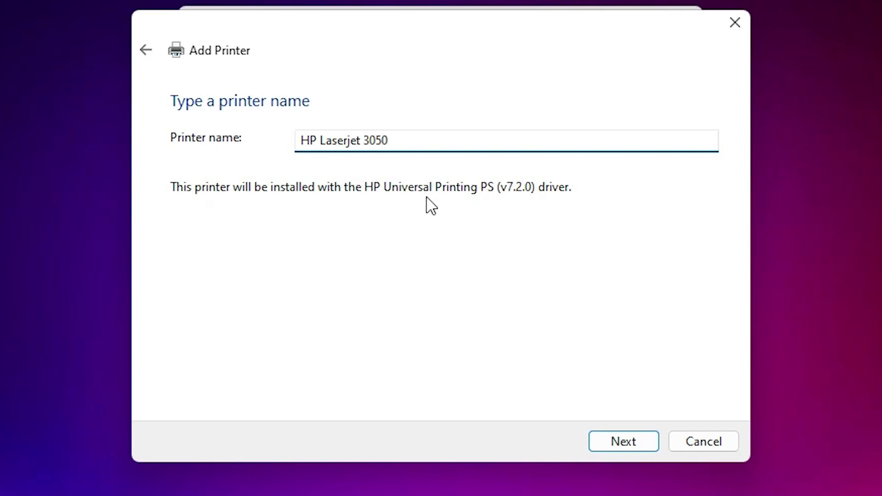
{"action": "left_click_drag", "start_coordinate": [443, 138], "coordinate": [158, 130]}
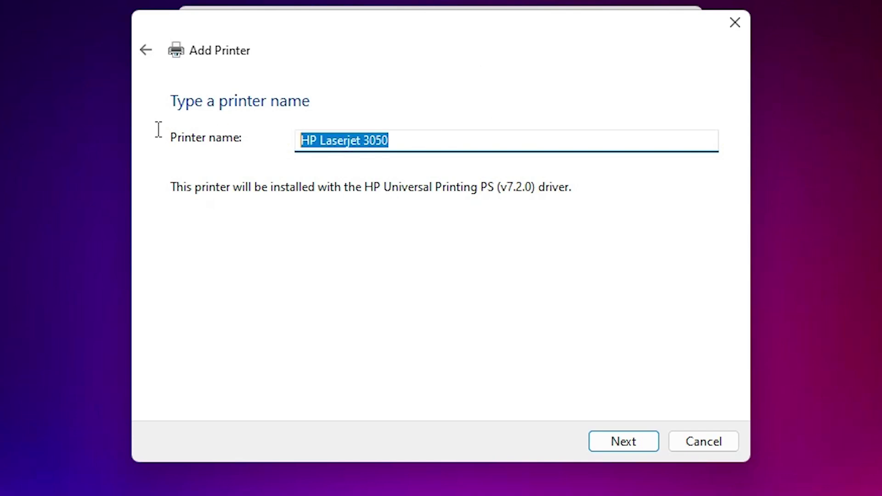
{"action": "left_click", "coordinate": [646, 439]}
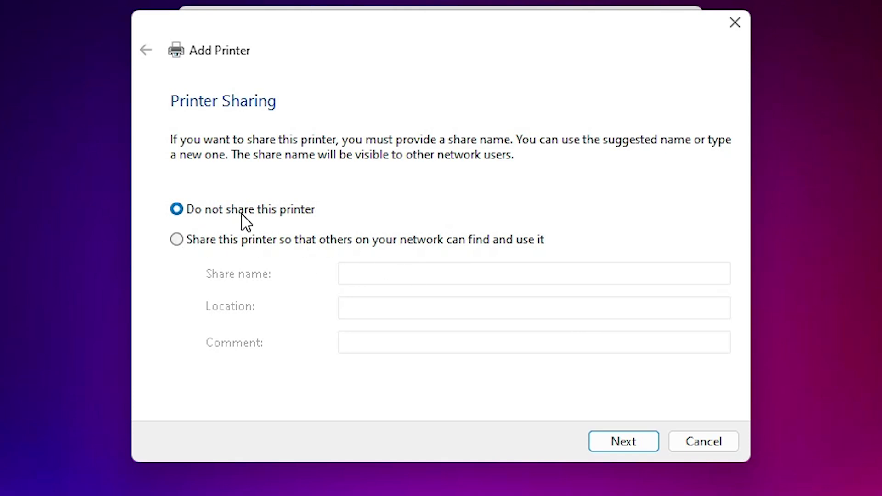
- Leave HP Laserjet 3050 unshared, finish the Add Printer wizard, and close the HP installer
{"action": "left_click", "coordinate": [623, 442]}
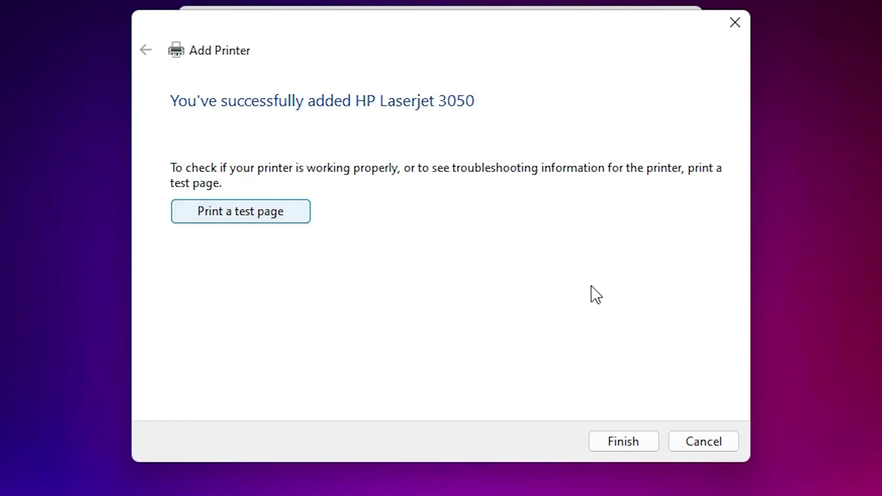
{"action": "left_click", "coordinate": [625, 445]}
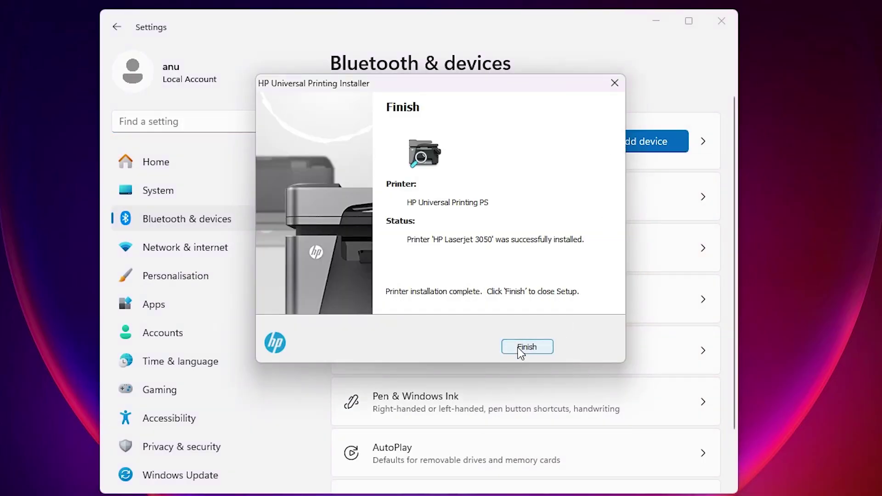
{"action": "left_click", "coordinate": [508, 347]}
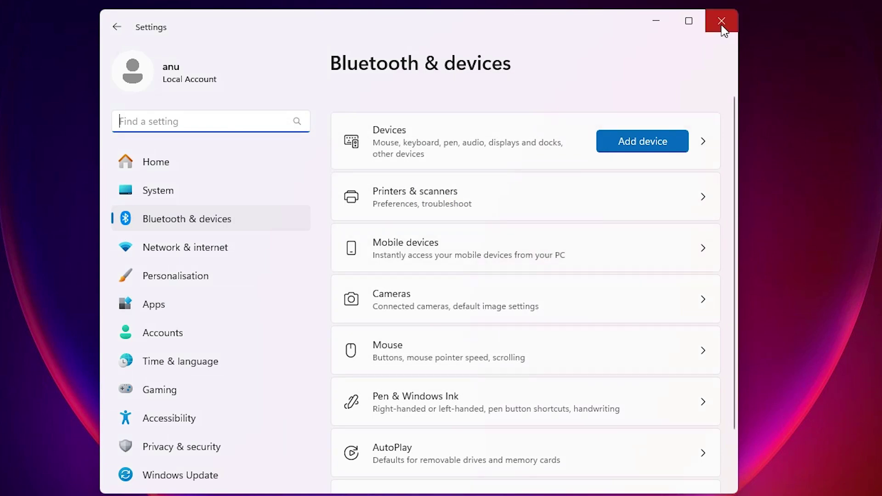
- Close Settings, then reopen Printers & scanners via Start search 'pr' to find HP Laserjet 3050
{"action": "left_click", "coordinate": [721, 21]}
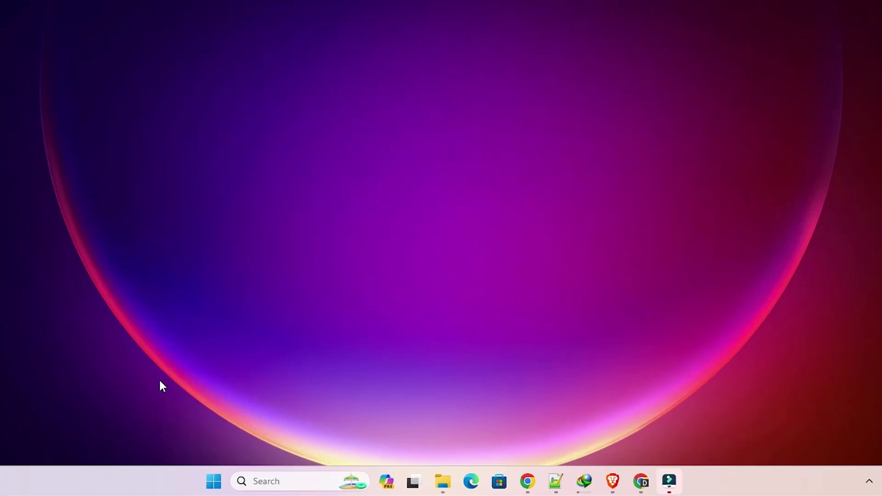
{"action": "left_click", "coordinate": [220, 487]}
{"action": "type", "text": "pr"}
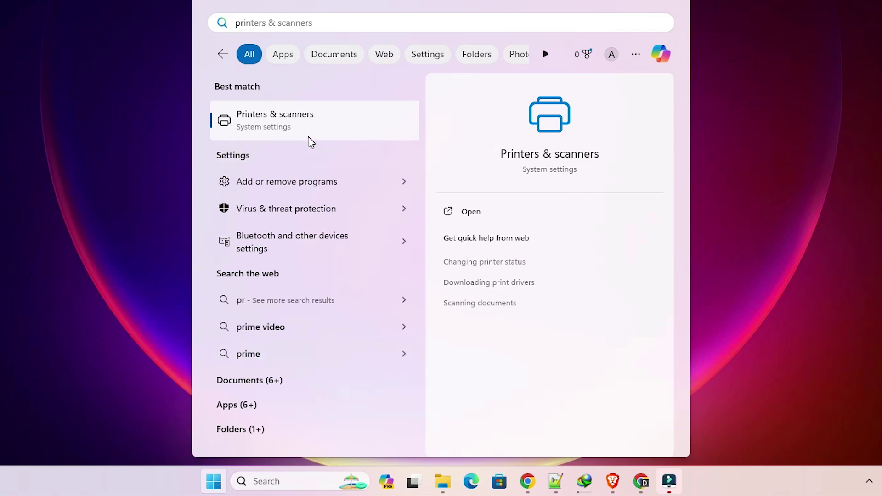
{"action": "left_click", "coordinate": [309, 137]}
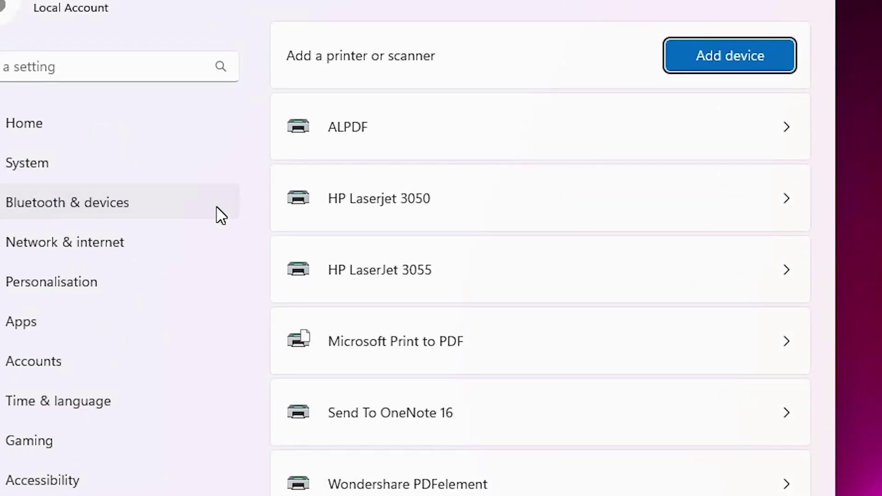